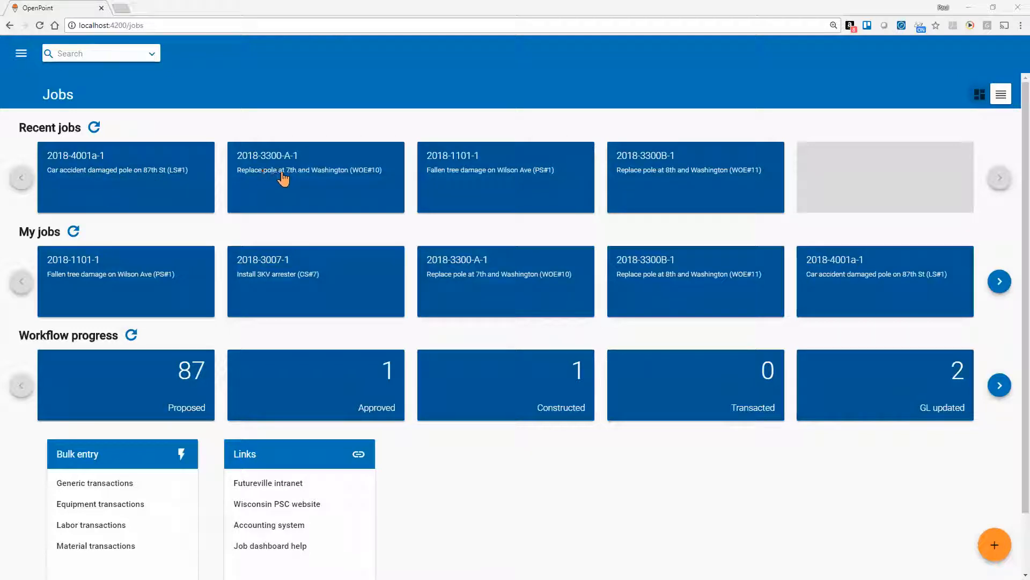
# View the recent job "Replace pole at 7th and Washington", return to the dashboard, and browse through the remaining My jobs cards
pyautogui.click(317, 188)
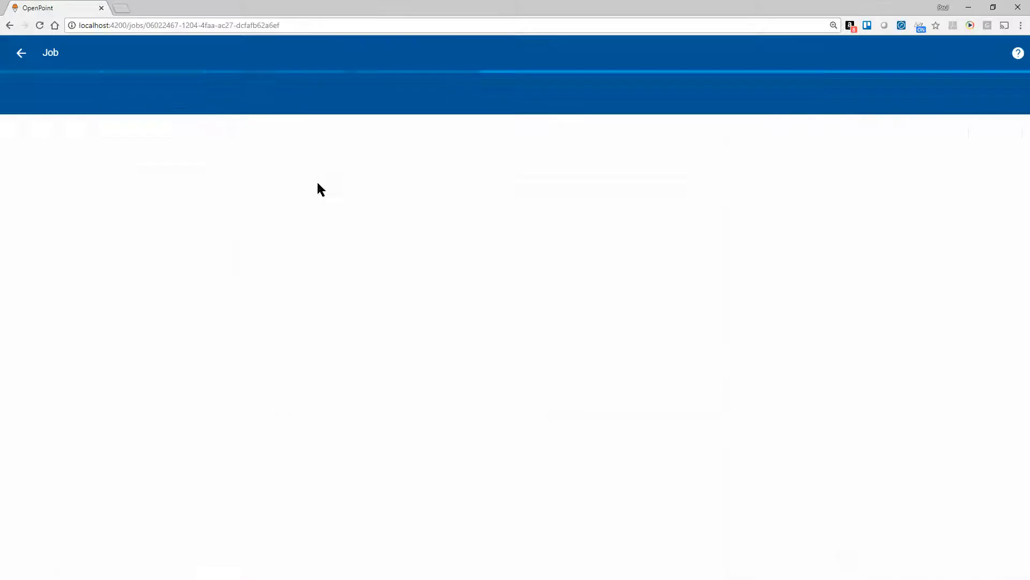
pyautogui.click(21, 52)
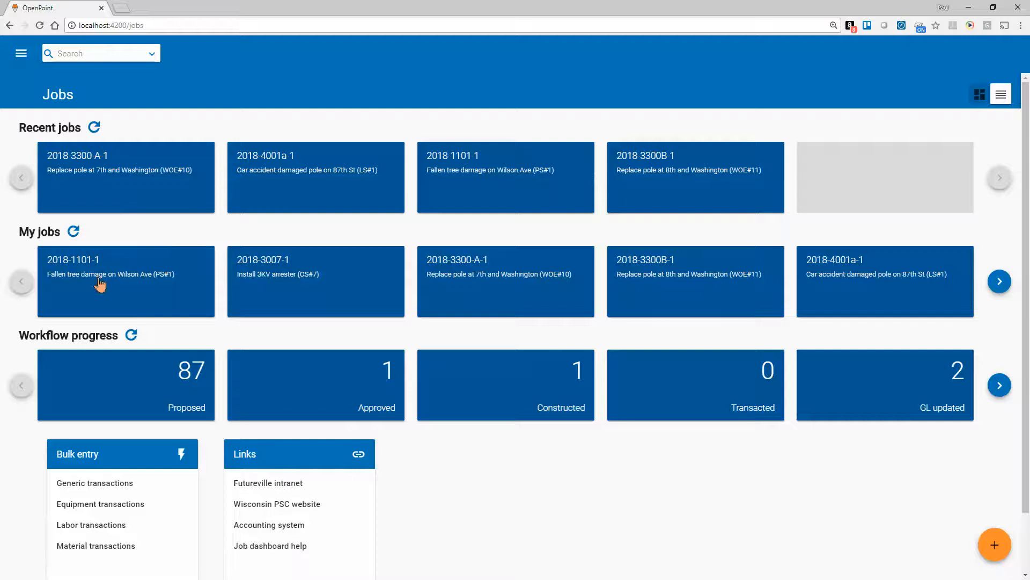
pyautogui.click(1003, 285)
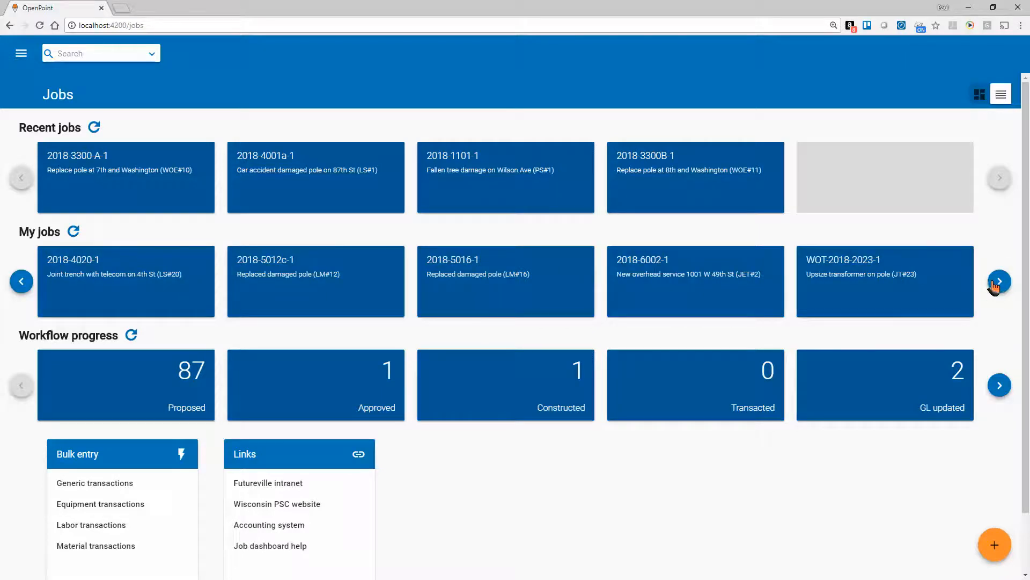
pyautogui.click(995, 284)
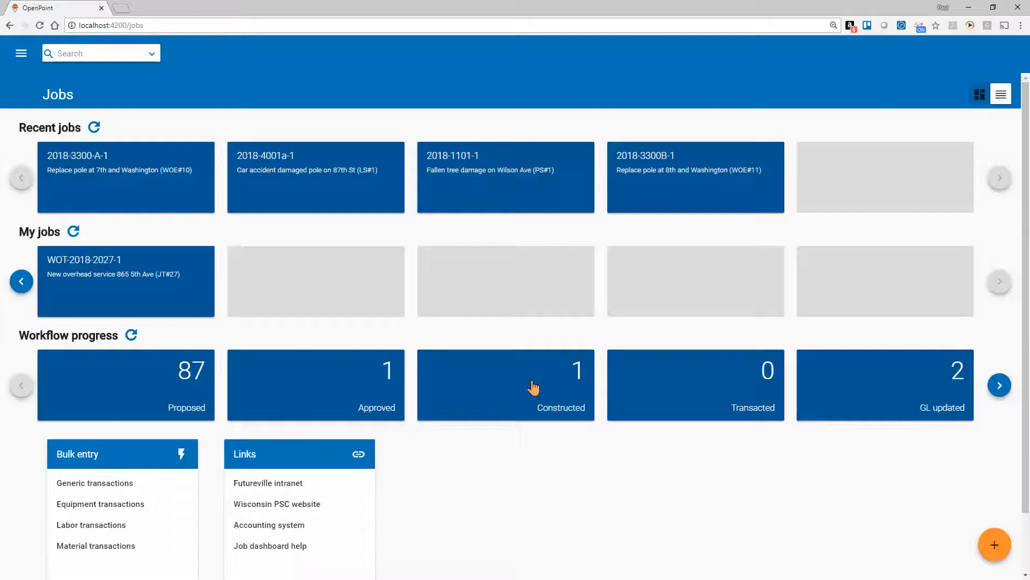
# List the Proposed jobs, view the job "Fallen tree damage on Wilson Ave", and return to the jobs dashboard
pyautogui.click(163, 383)
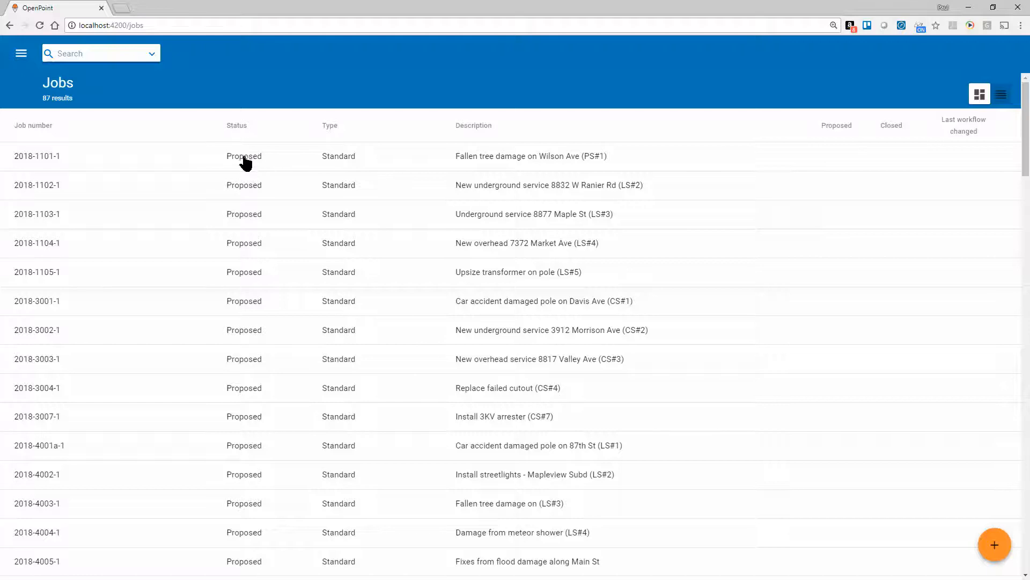
pyautogui.click(42, 158)
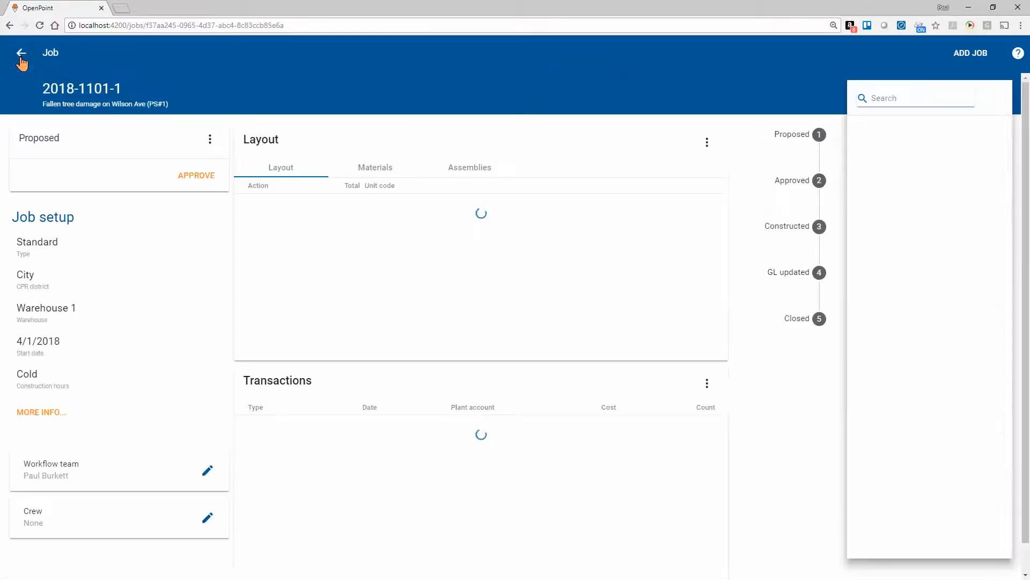
pyautogui.click(21, 54)
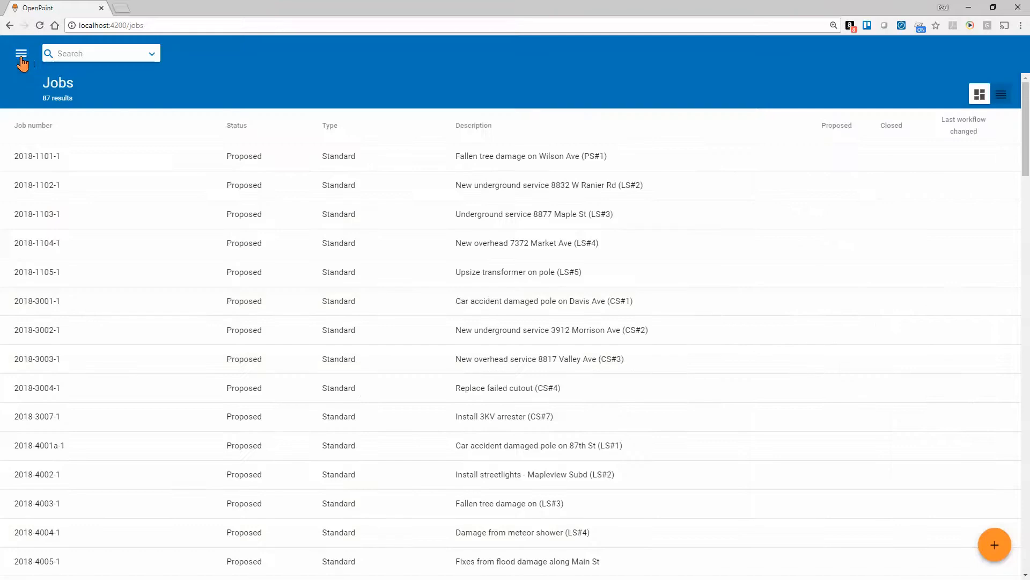
pyautogui.click(979, 95)
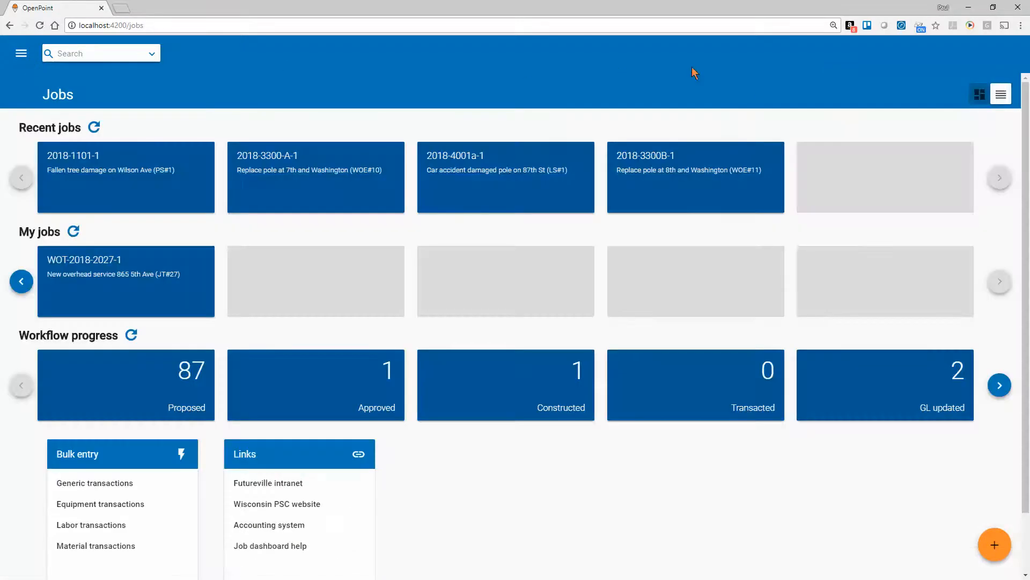
# Search the jobs for "washington"
pyautogui.click(113, 53)
pyautogui.write('washington')
pyautogui.press('Return')
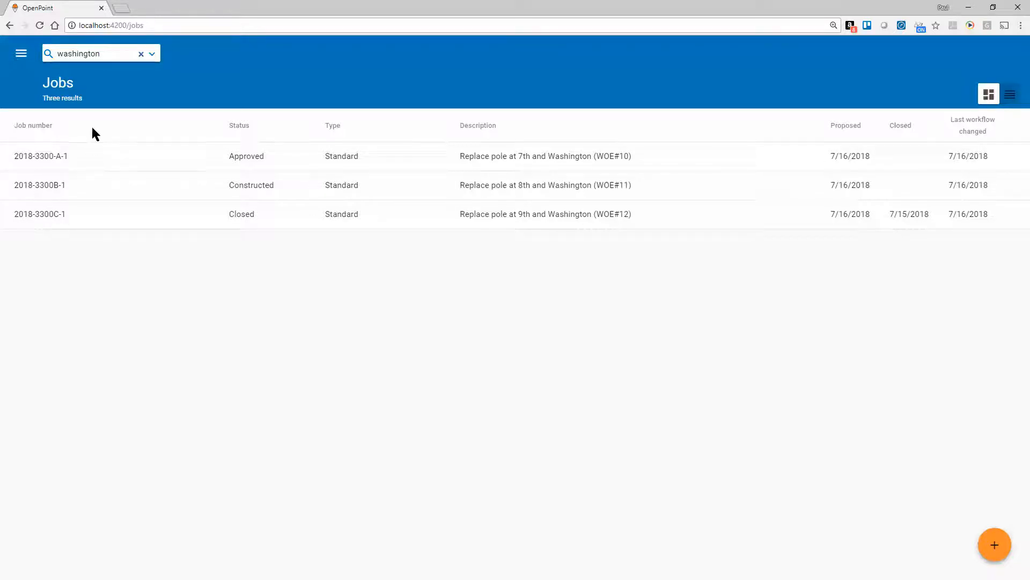
# Clear the search text, filter the jobs by status Proposed and Approved, and return to the dashboard after viewing the list
pyautogui.click(152, 54)
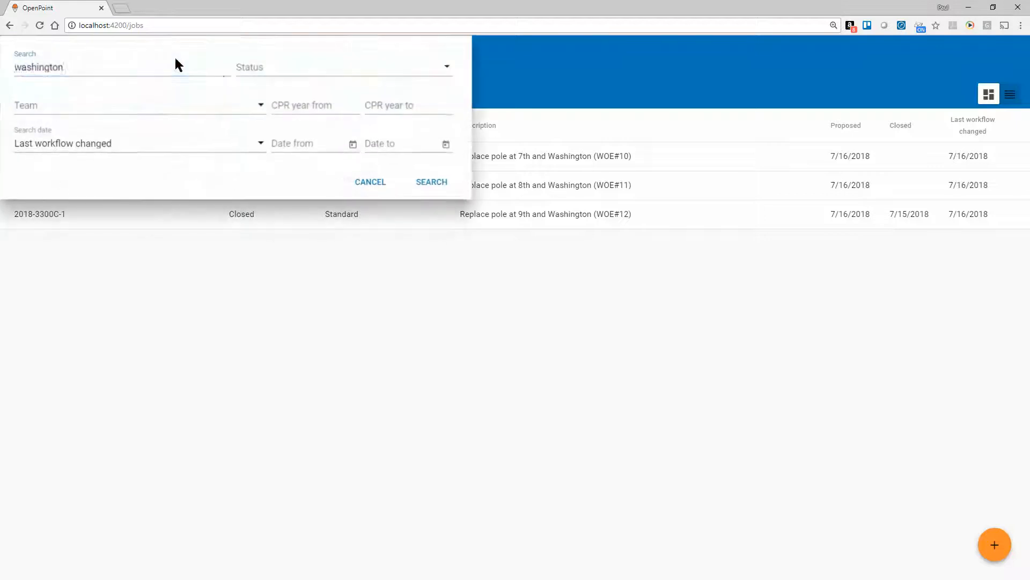
pyautogui.doubleClick(63, 68)
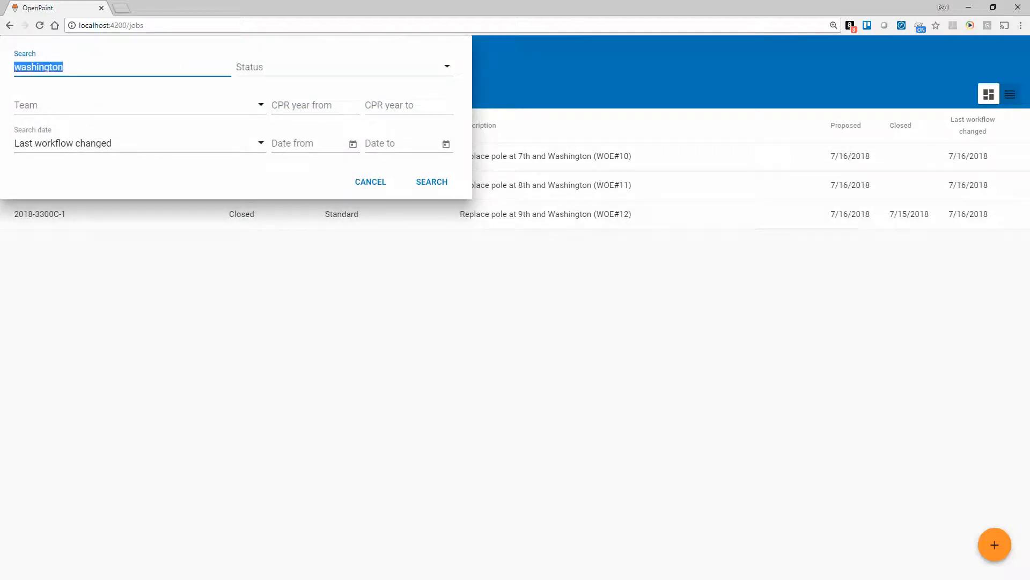
pyautogui.press('BackSpace')
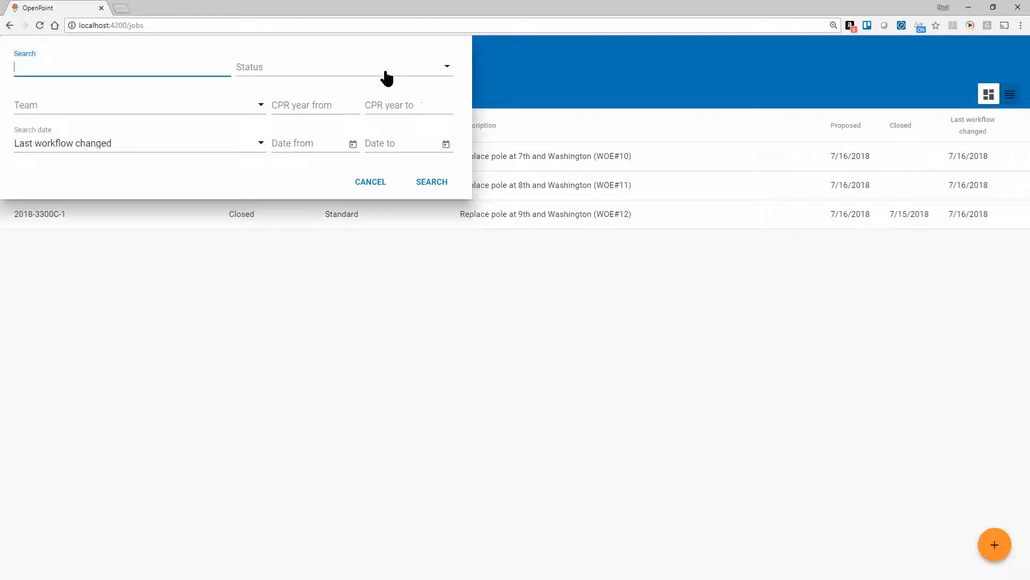
pyautogui.click(446, 71)
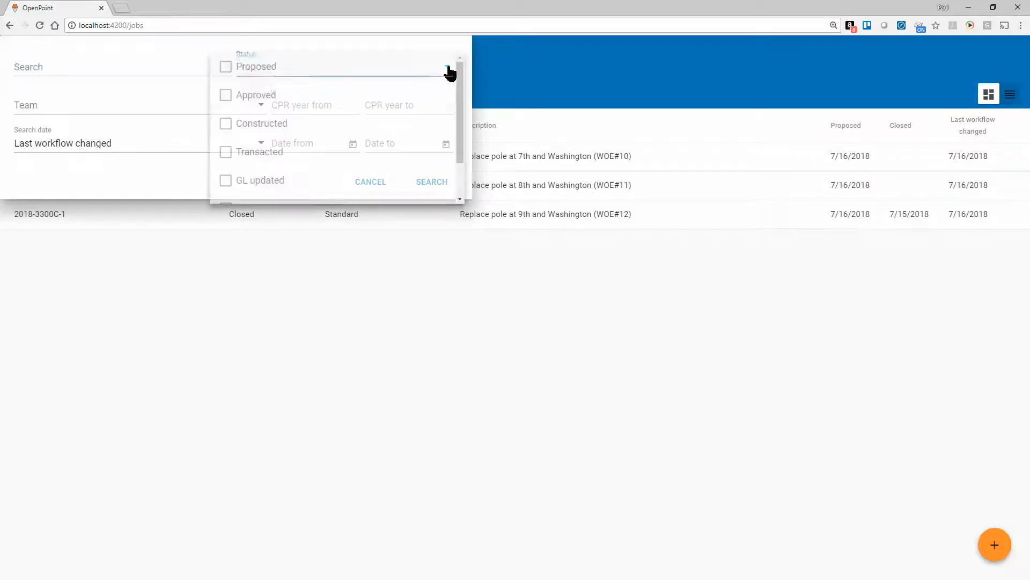
pyautogui.click(226, 69)
pyautogui.click(245, 100)
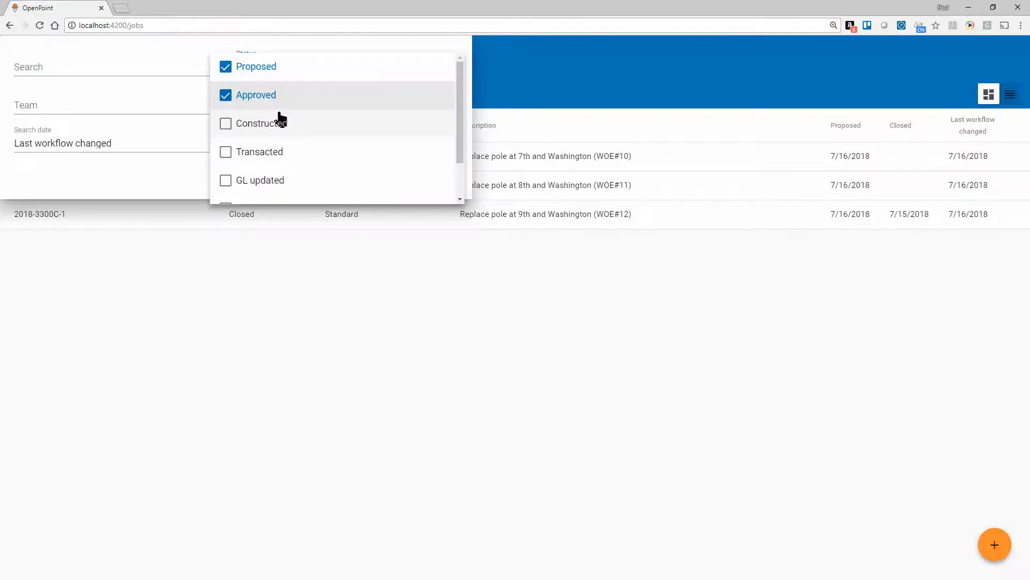
pyautogui.click(123, 103)
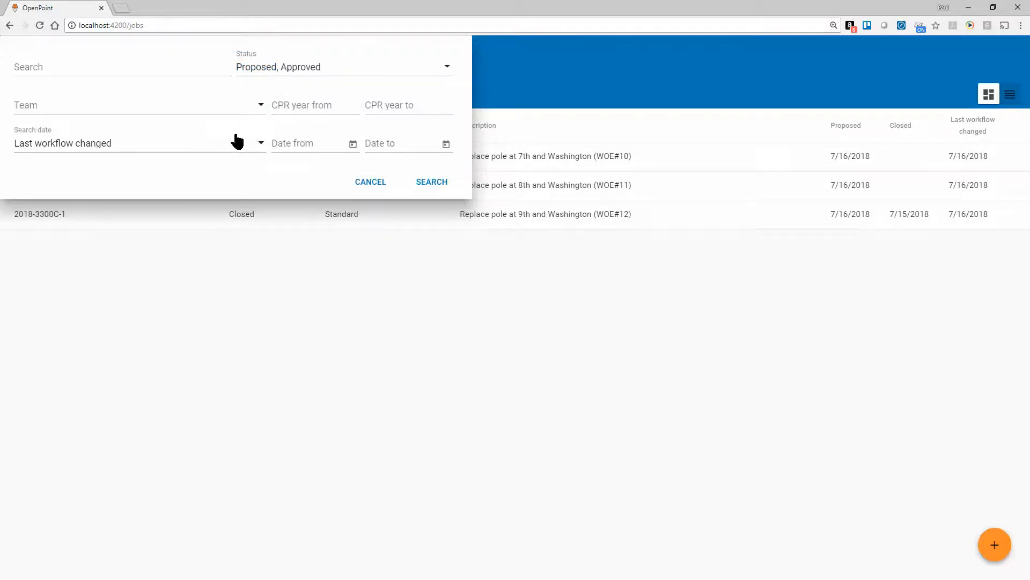
pyautogui.click(432, 183)
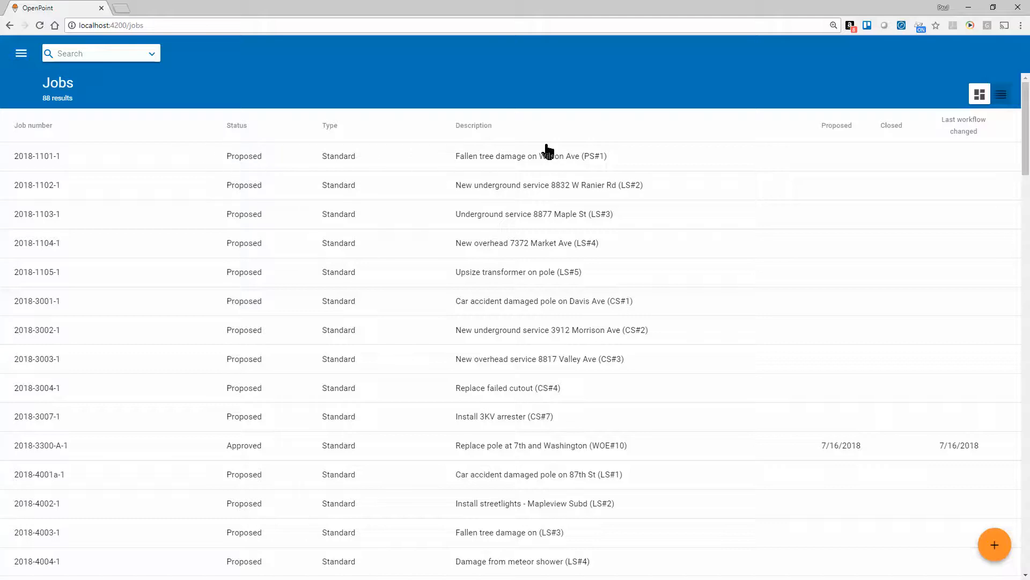
pyautogui.click(979, 94)
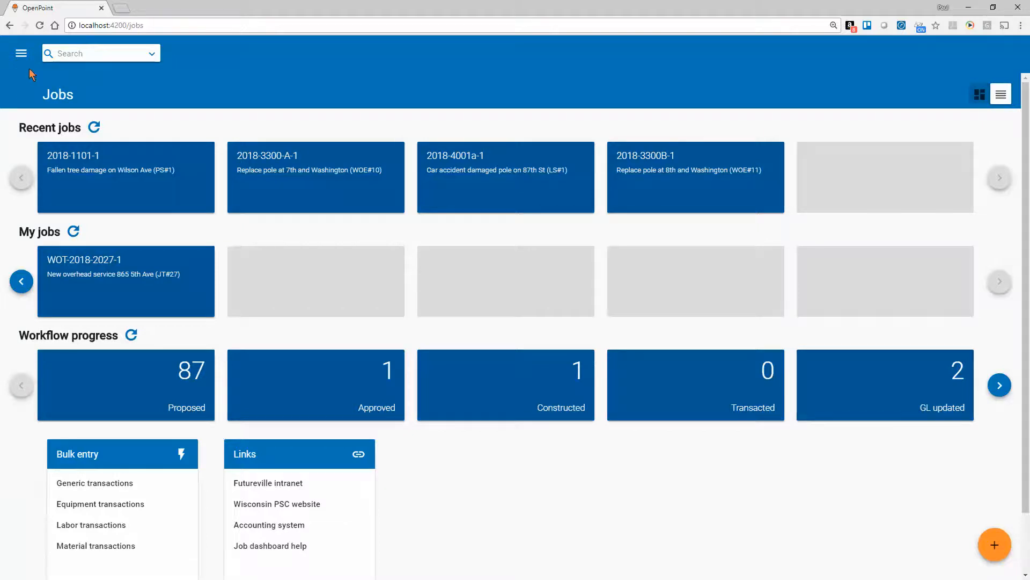
# Switch to the water system and show its jobs dashboard
pyautogui.click(24, 55)
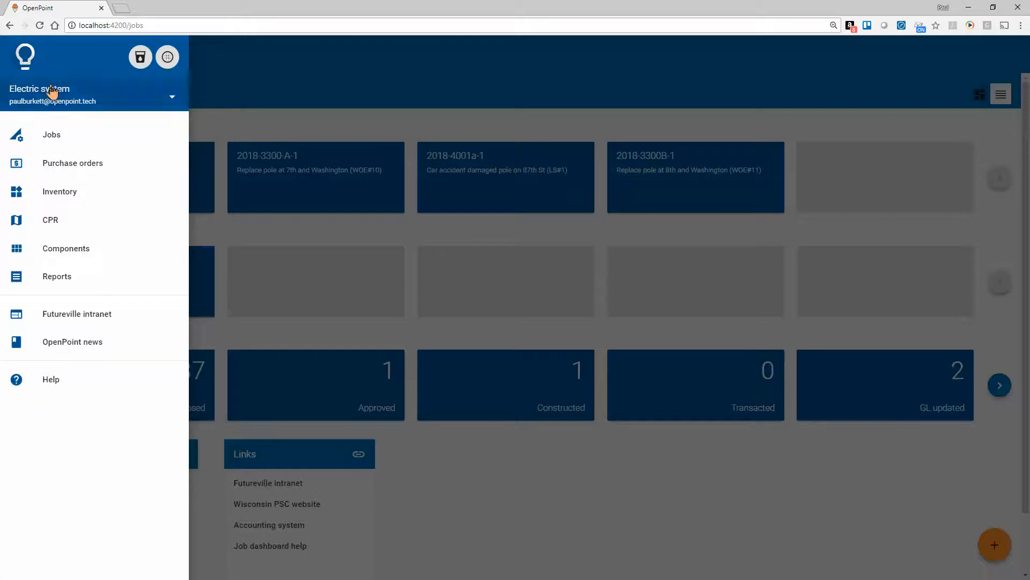
pyautogui.click(139, 61)
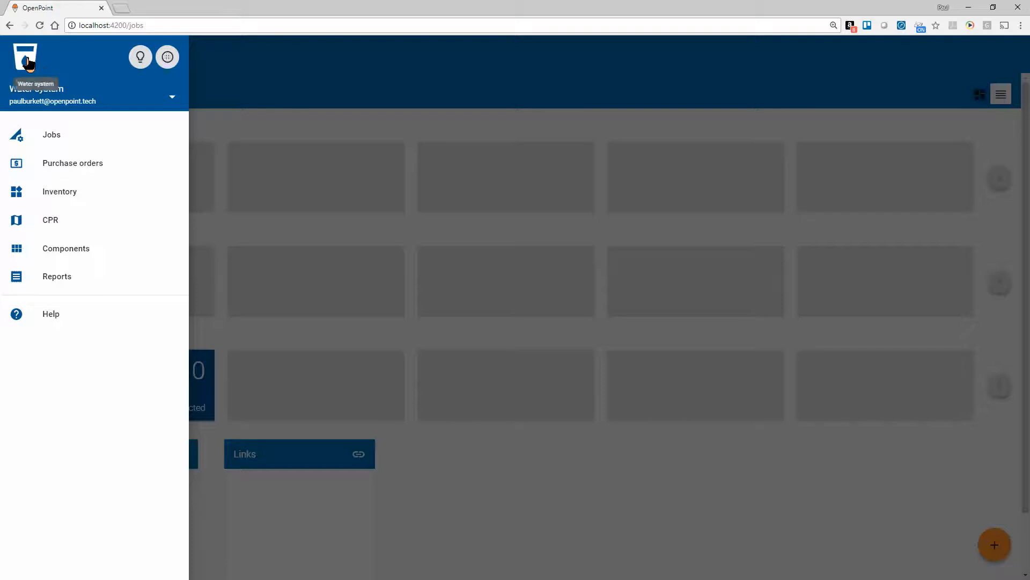
pyautogui.click(209, 90)
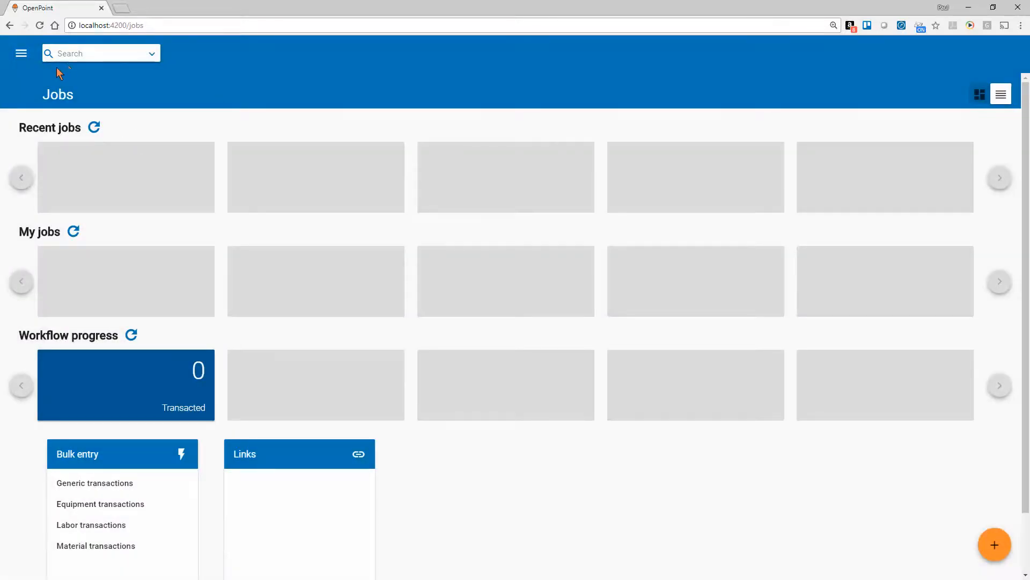
# Switch back to the electric system and show its jobs dashboard
pyautogui.click(21, 53)
pyautogui.click(138, 58)
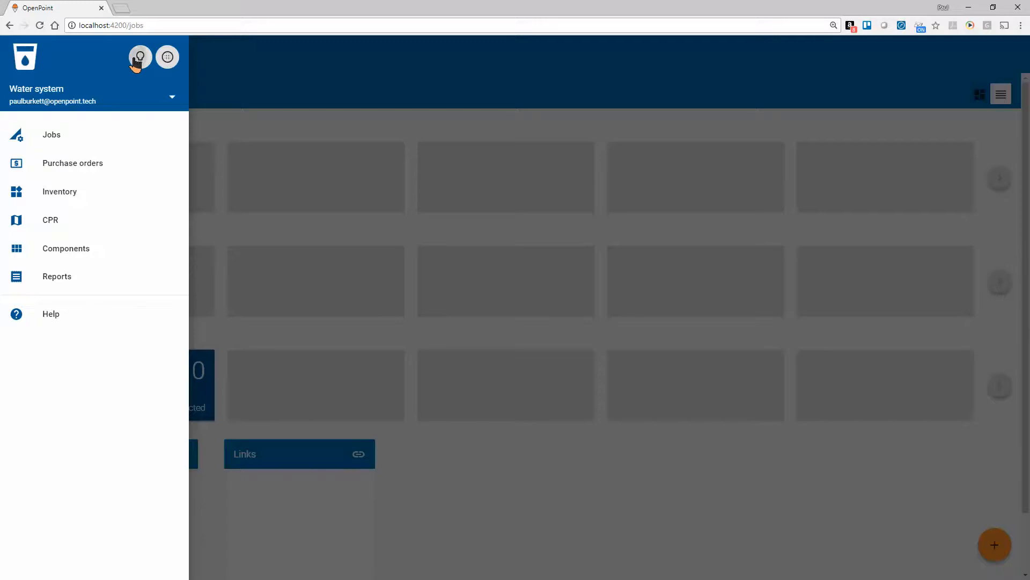
pyautogui.click(207, 89)
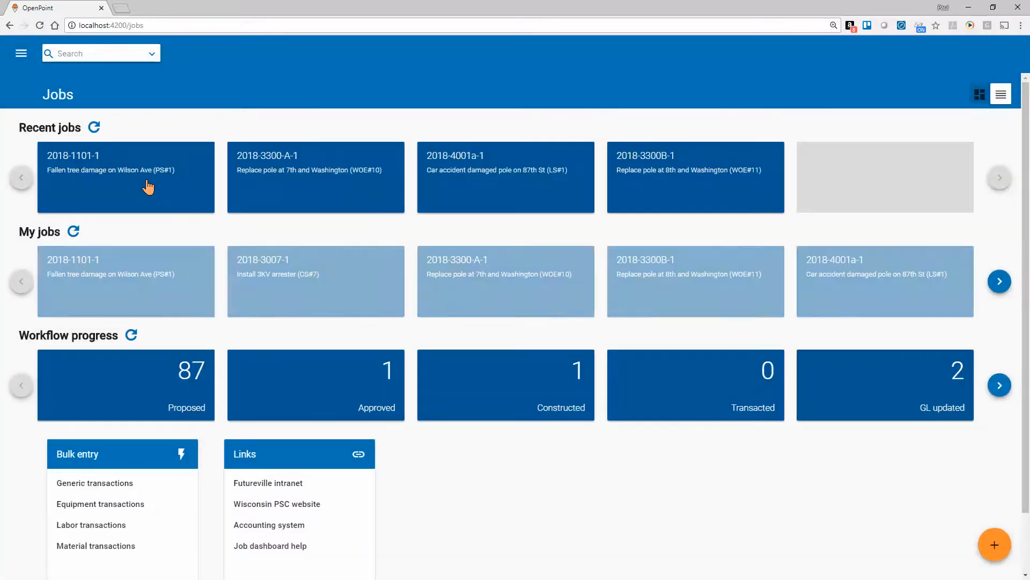
# Open the labor transactions of the job "Replace pole at 7th and Washington" and start a new labor transaction
pyautogui.click(257, 177)
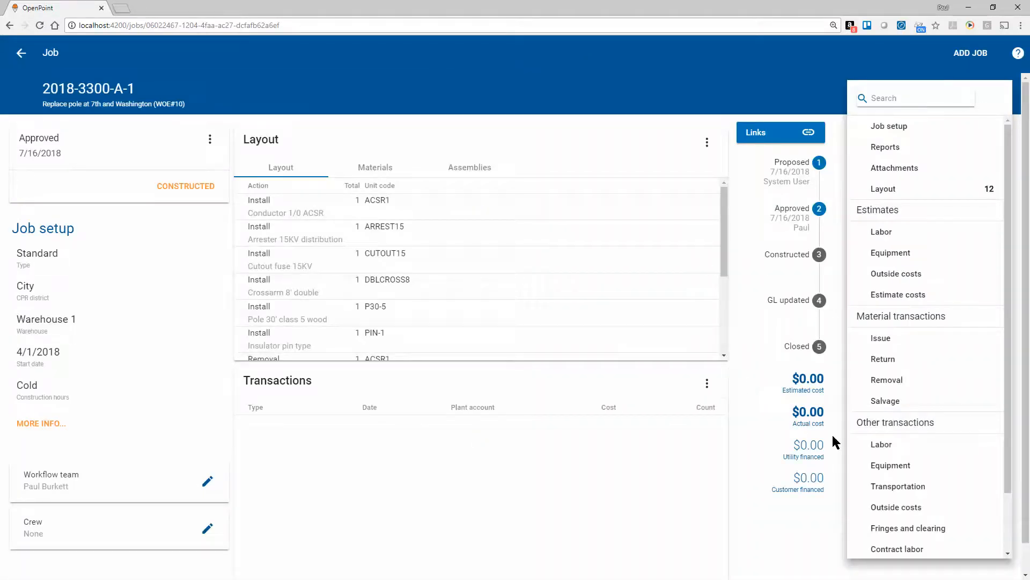
pyautogui.click(881, 445)
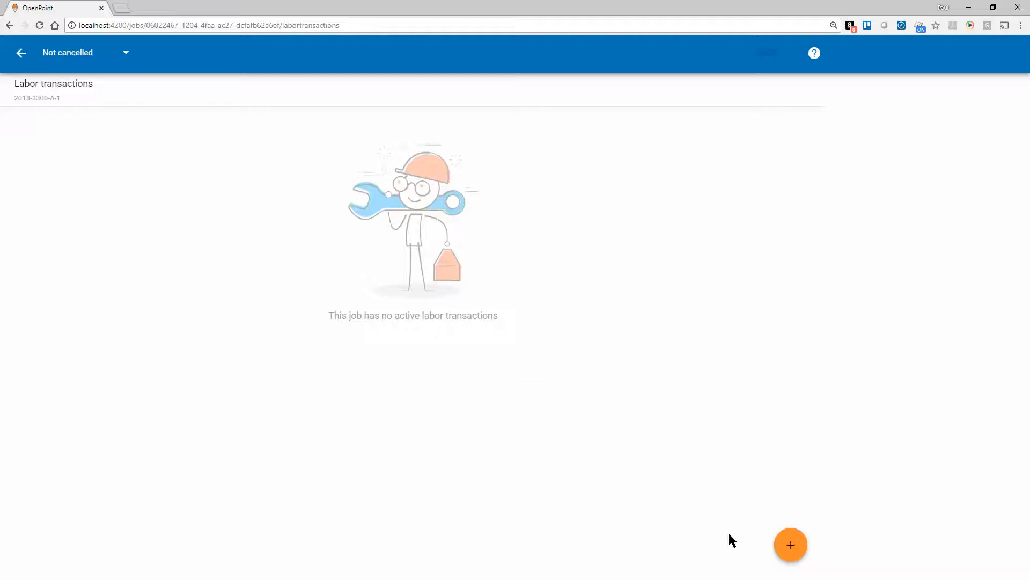
pyautogui.click(789, 546)
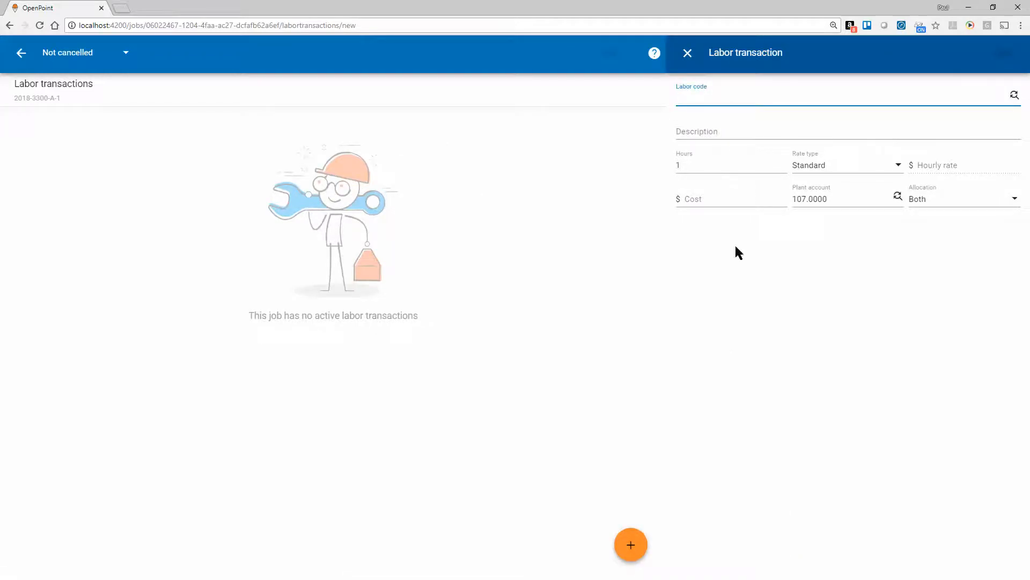
pyautogui.click(686, 54)
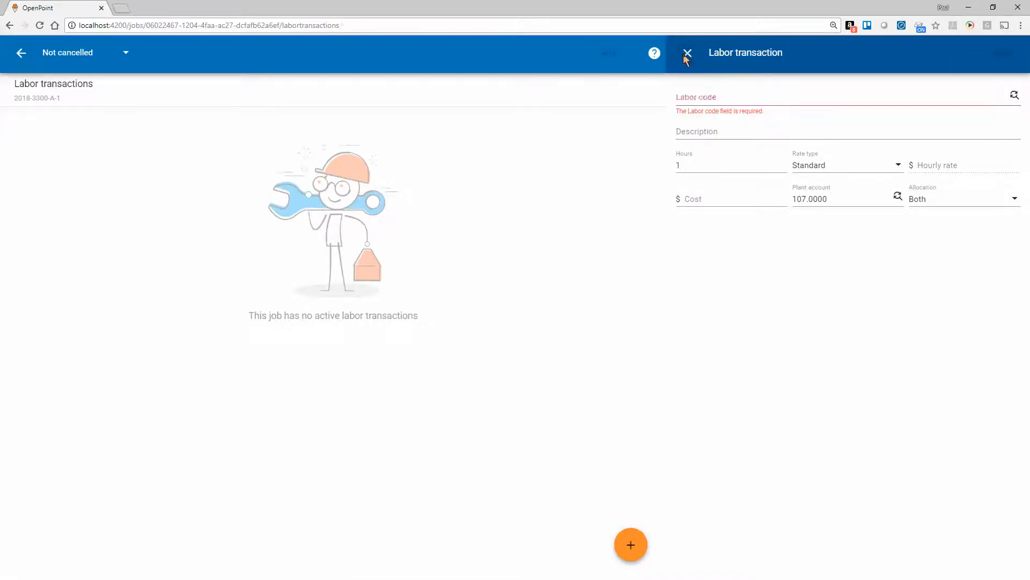
pyautogui.click(790, 545)
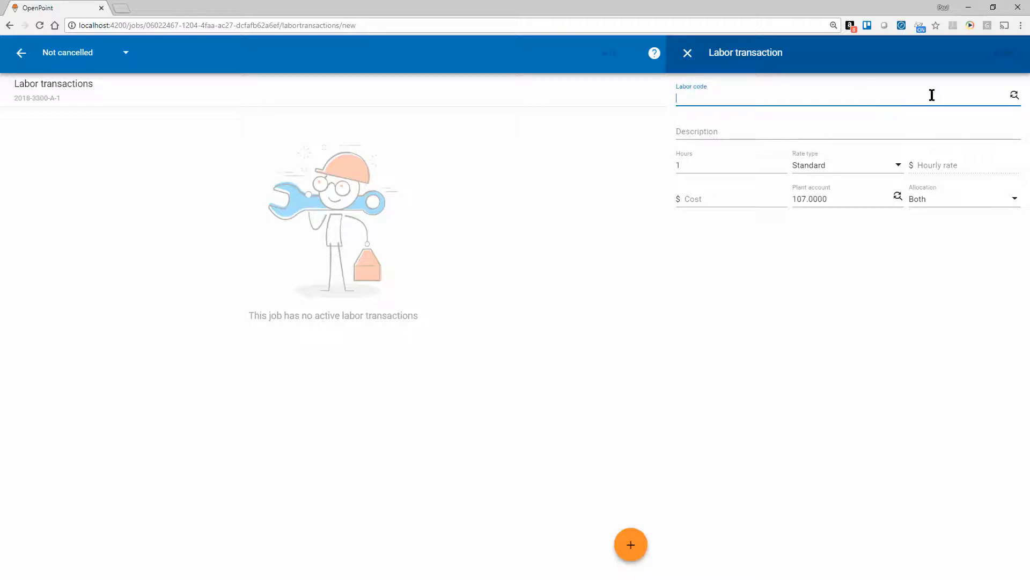
# Look up the labor codes matching "crew" and choose CREW2 for the transaction
pyautogui.click(1015, 96)
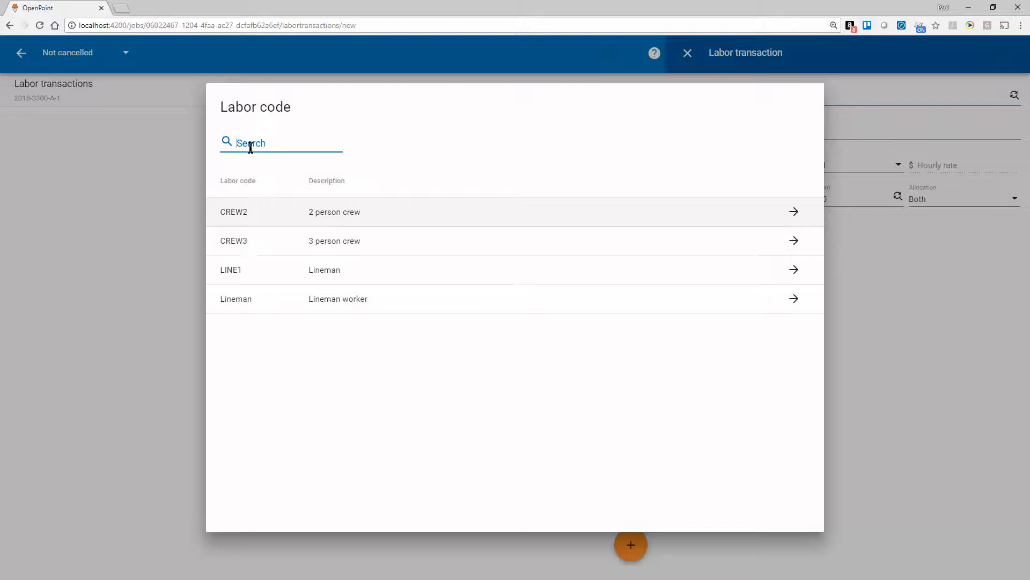
pyautogui.write('crew')
pyautogui.click(237, 215)
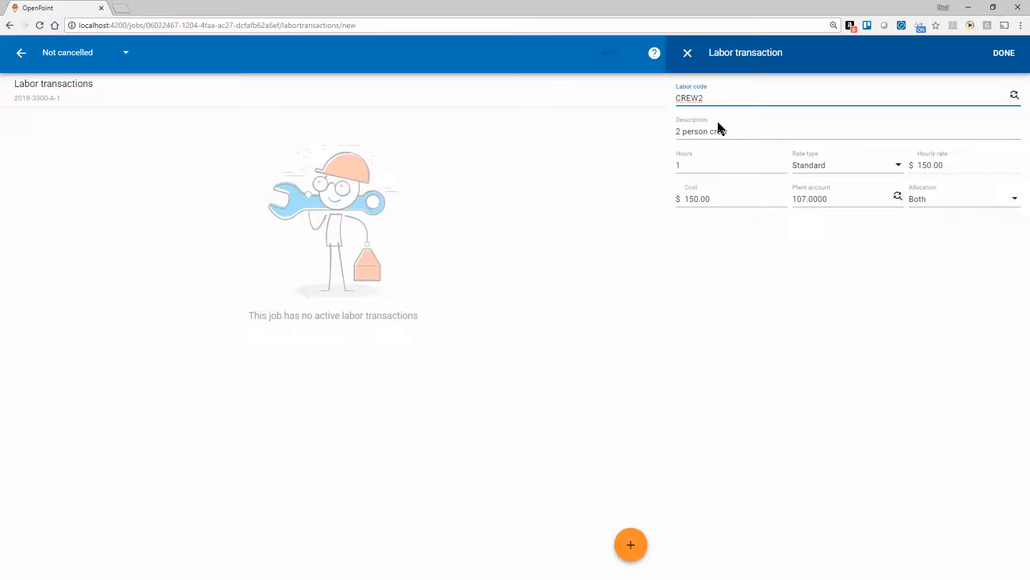
# Set the labor transaction's hours to 4, keeping the default description
pyautogui.press('Tab')
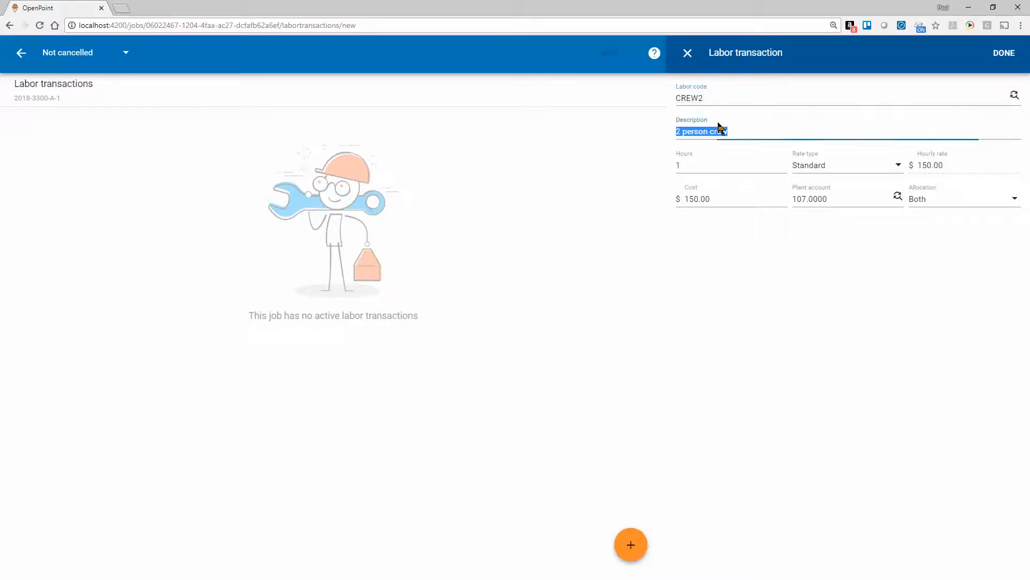
pyautogui.press('Tab')
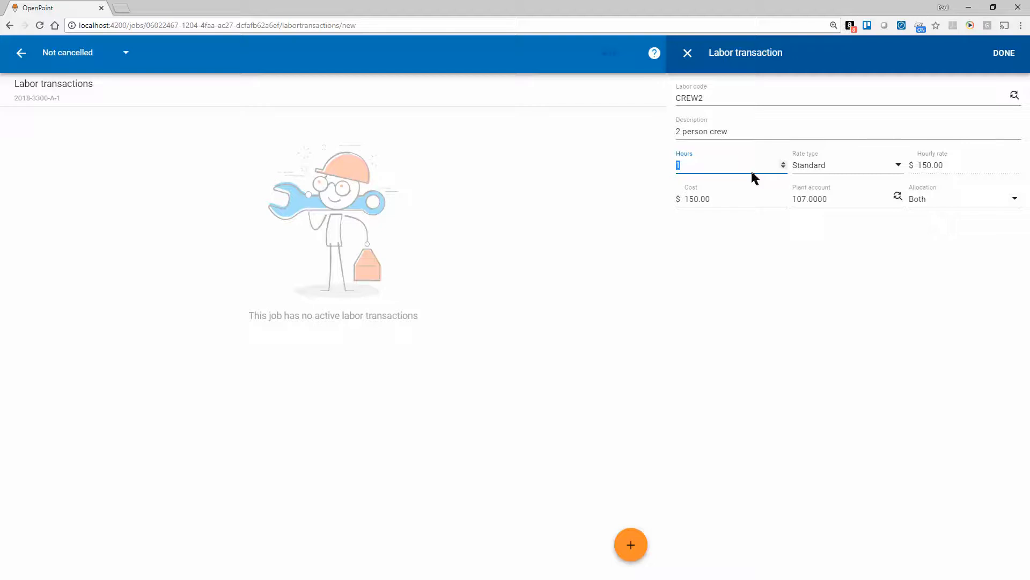
pyautogui.click(782, 165)
pyautogui.click(782, 164)
pyautogui.click(783, 165)
pyautogui.click(784, 167)
pyautogui.click(783, 163)
pyautogui.press('Tab')
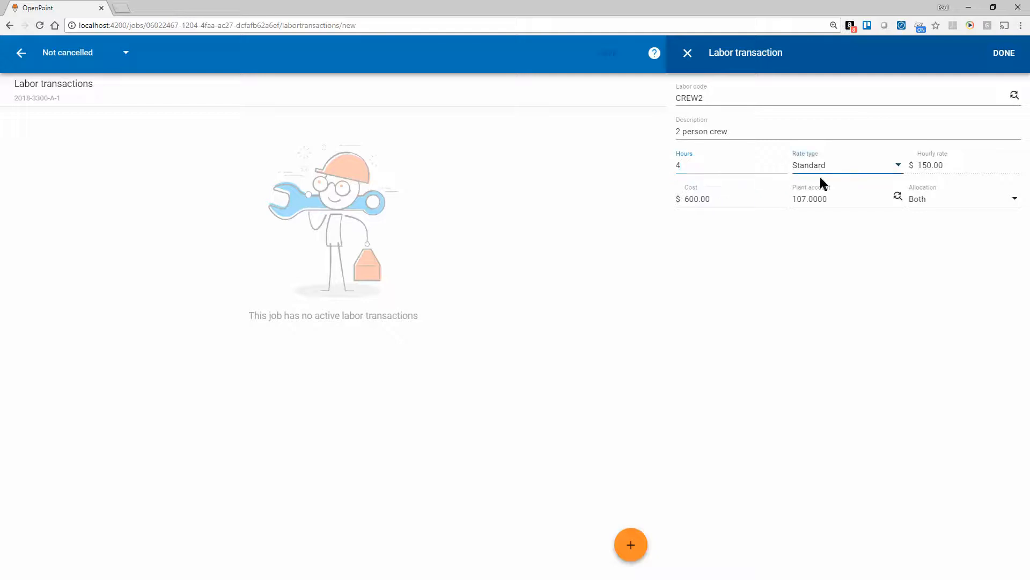
# Set the rate type to Overtime and add the labor transaction to the job's list of unsaved transactions
pyautogui.click(900, 168)
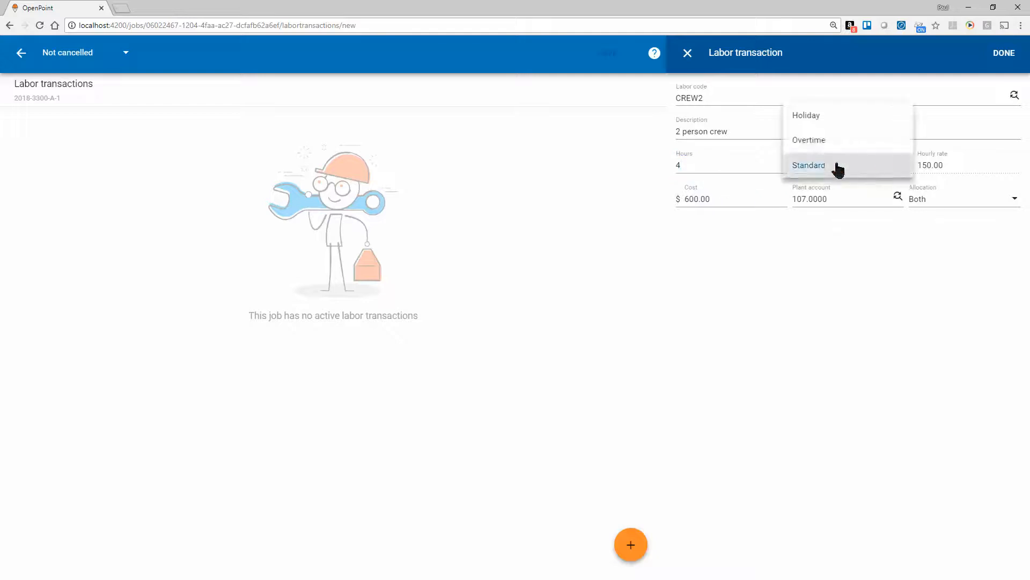
pyautogui.click(822, 142)
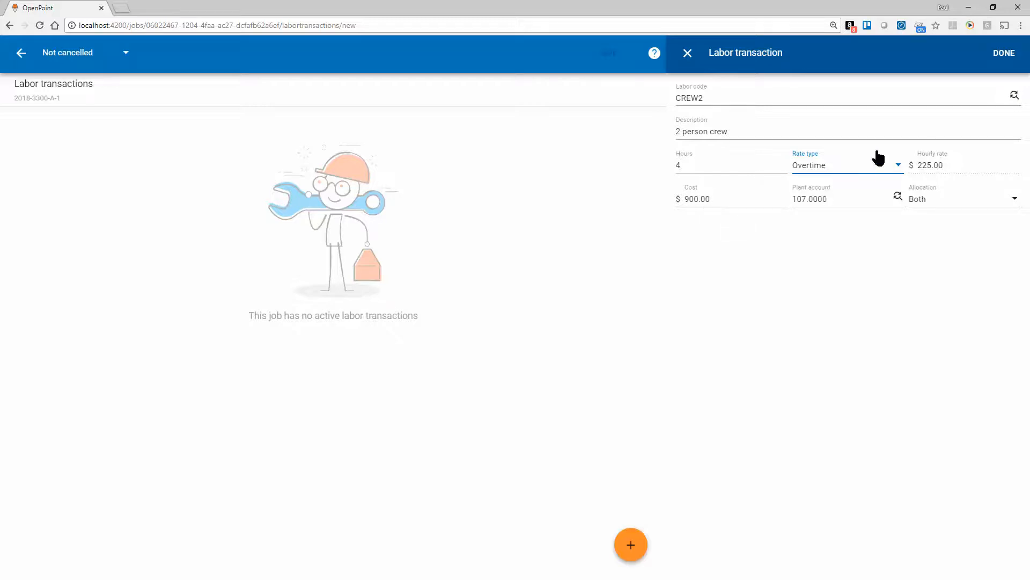
pyautogui.click(723, 168)
pyautogui.click(708, 199)
pyautogui.click(1002, 55)
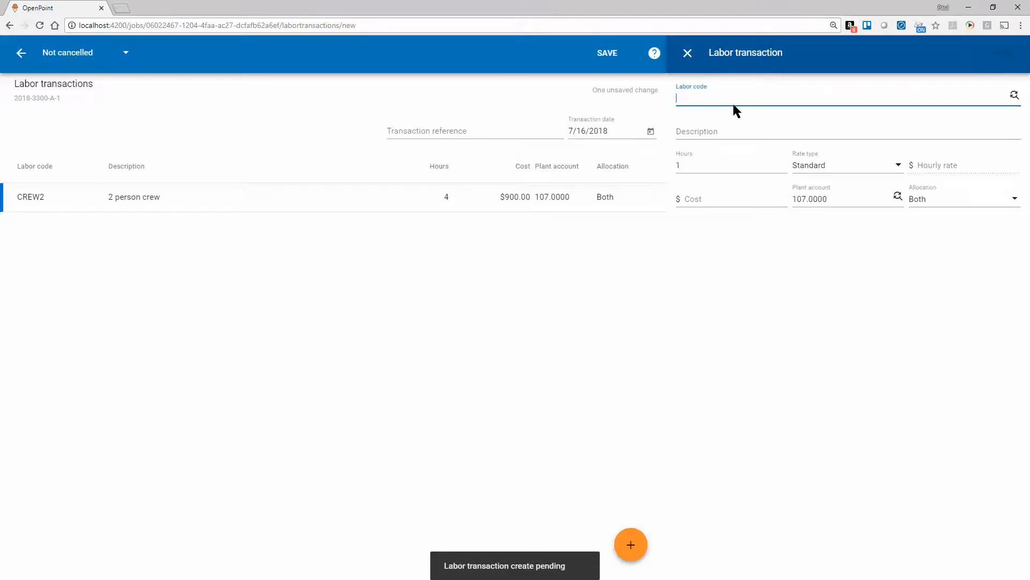
# Add a second labor transaction to the job with labor code crew3 and 5 hours, keeping the default description, rate type and cost
pyautogui.write('crew3')
pyautogui.press('Tab')
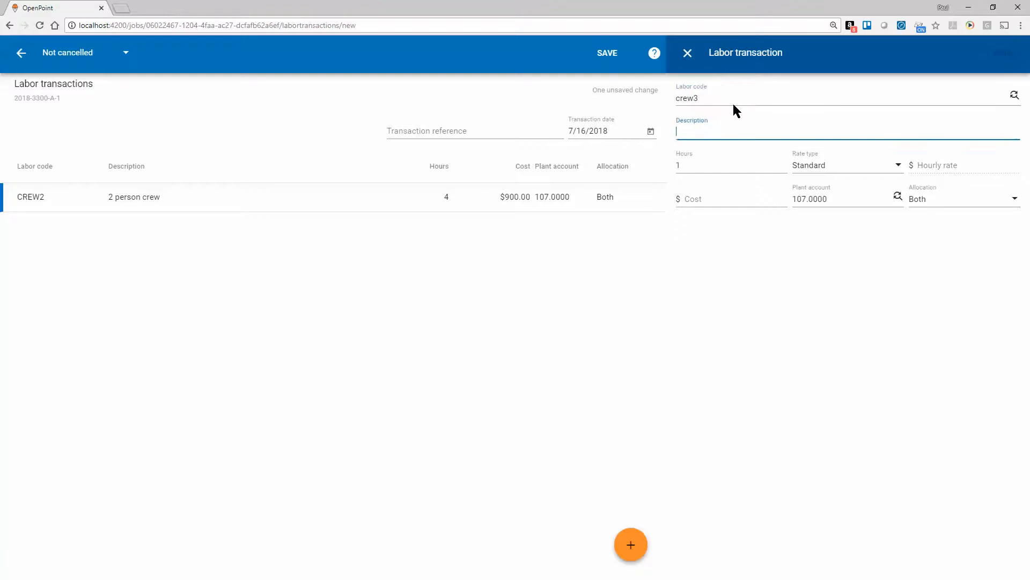
pyautogui.press('Tab')
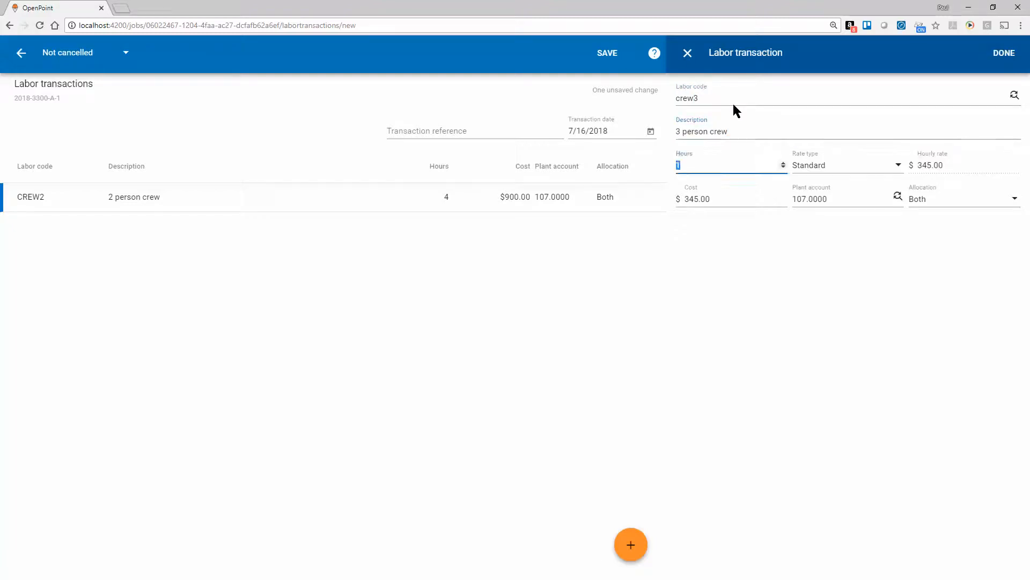
pyautogui.write('5')
pyautogui.press('Tab')
pyautogui.press('Tab')
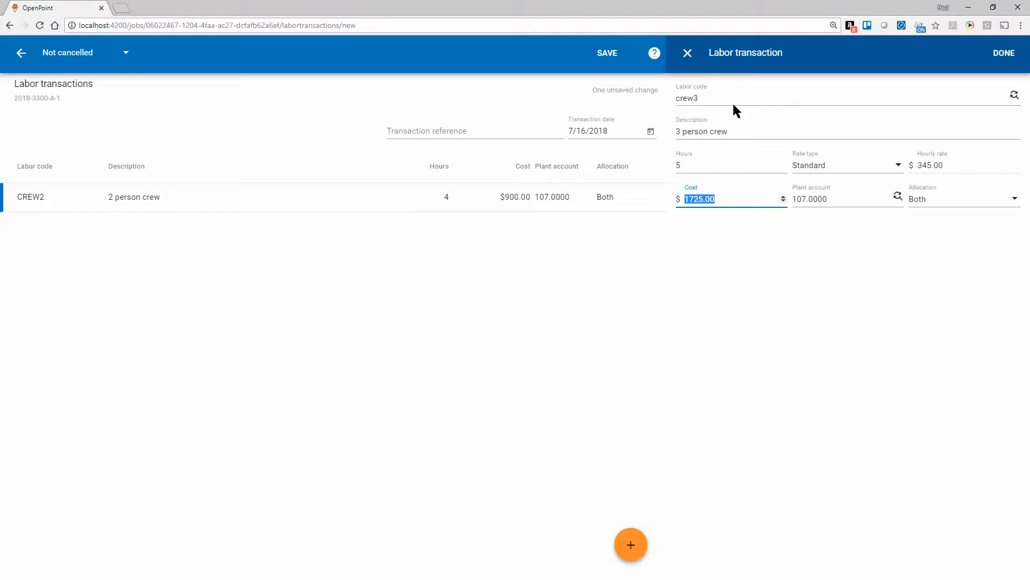
pyautogui.press('Return')
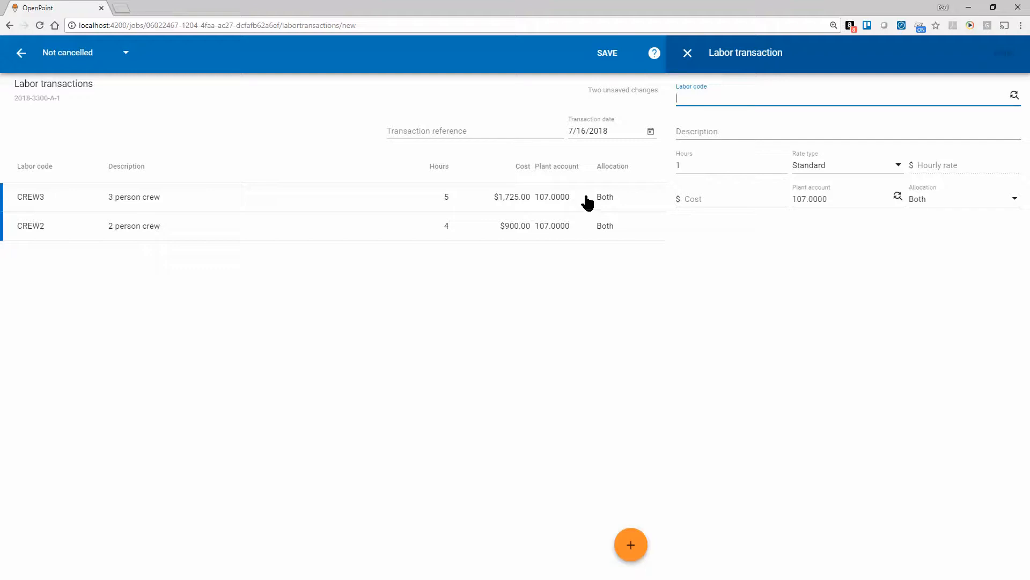
# Set the transaction date of the unsaved labor transactions to 9/12/2018 using the calendar
pyautogui.click(572, 131)
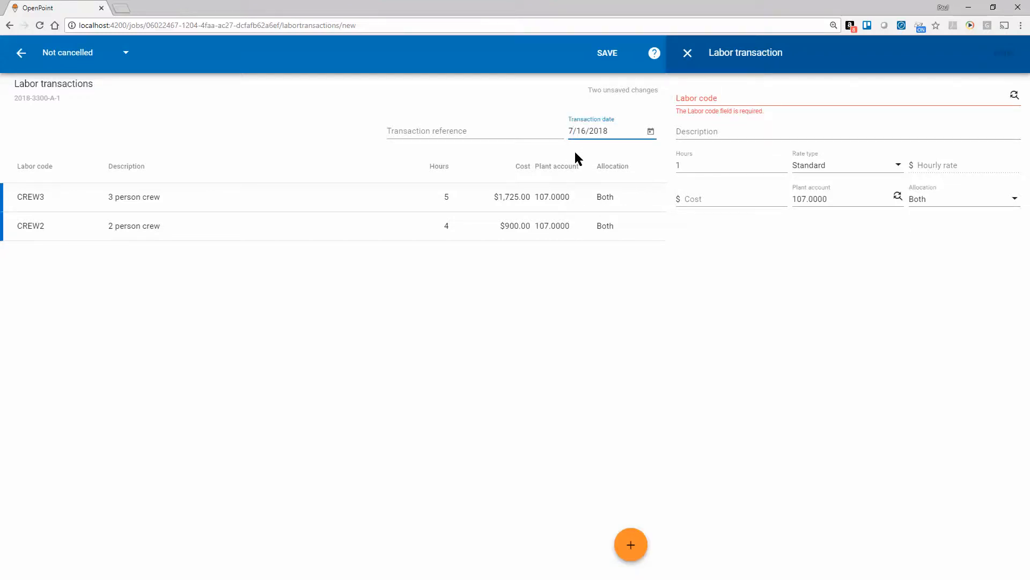
pyautogui.press('BackSpace')
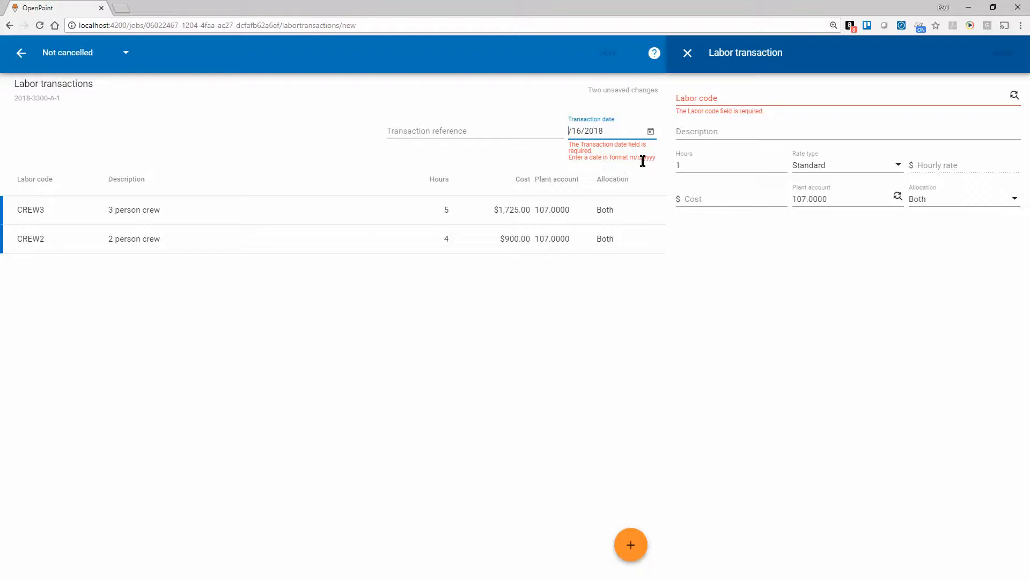
pyautogui.click(650, 132)
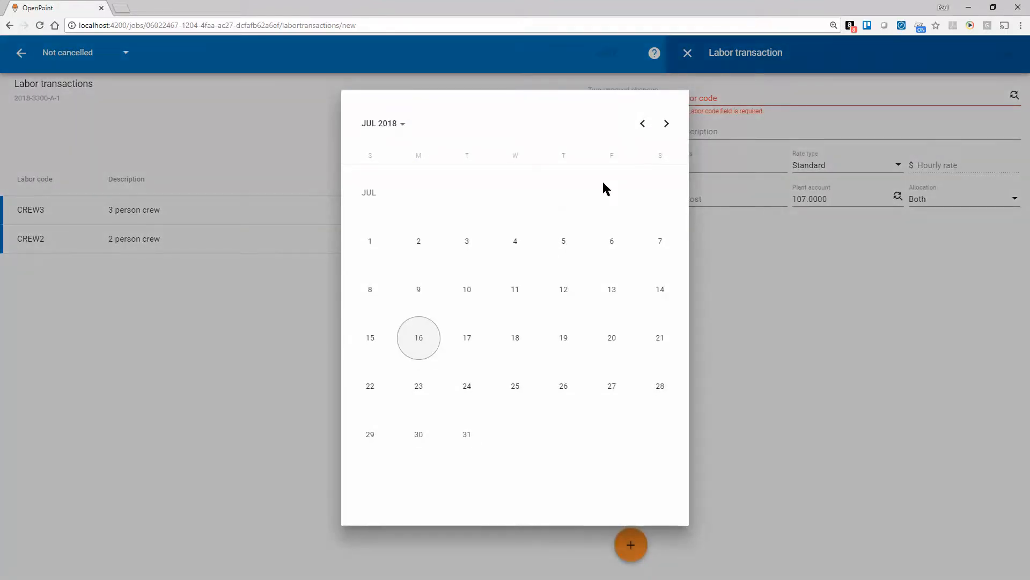
pyautogui.click(666, 123)
pyautogui.click(667, 123)
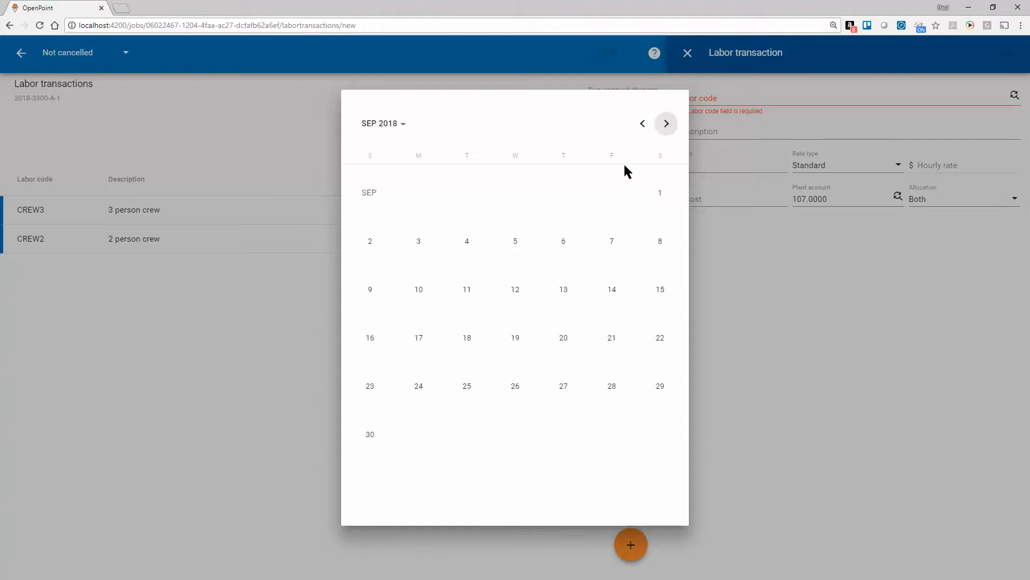
pyautogui.click(519, 292)
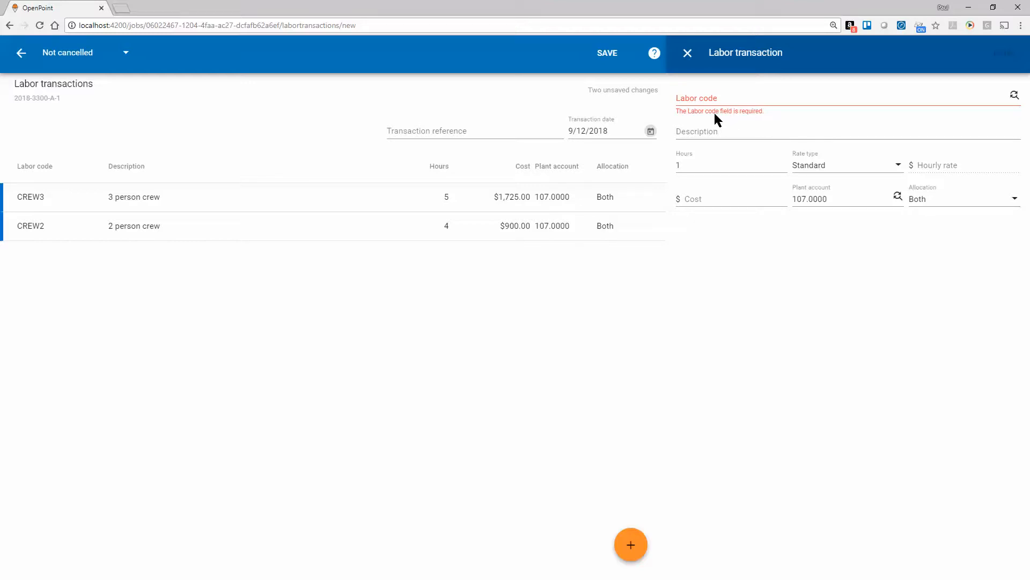
# Close the blank labor transaction form, save the pending transactions and return to the jobs dashboard
pyautogui.click(688, 53)
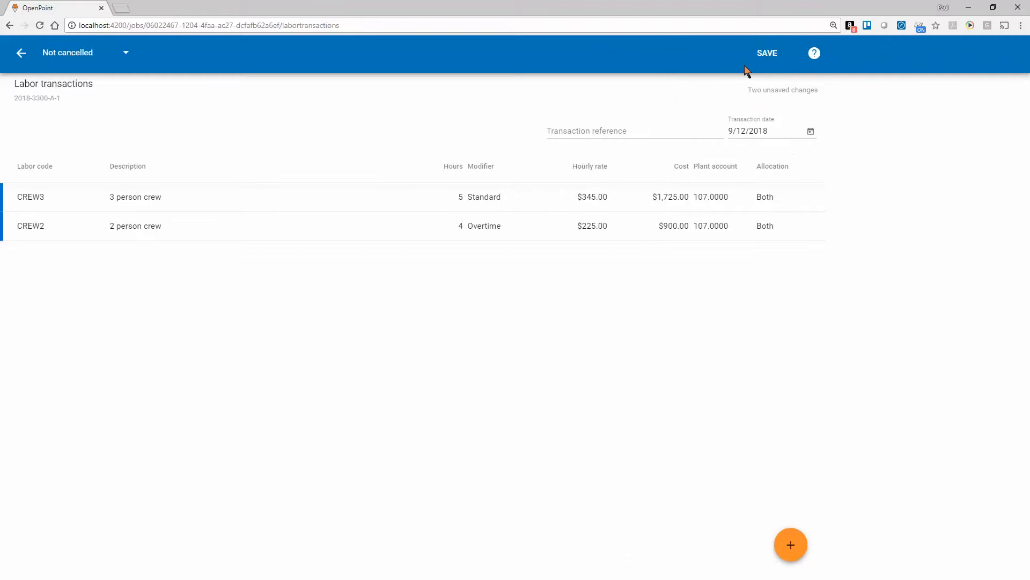
pyautogui.click(766, 54)
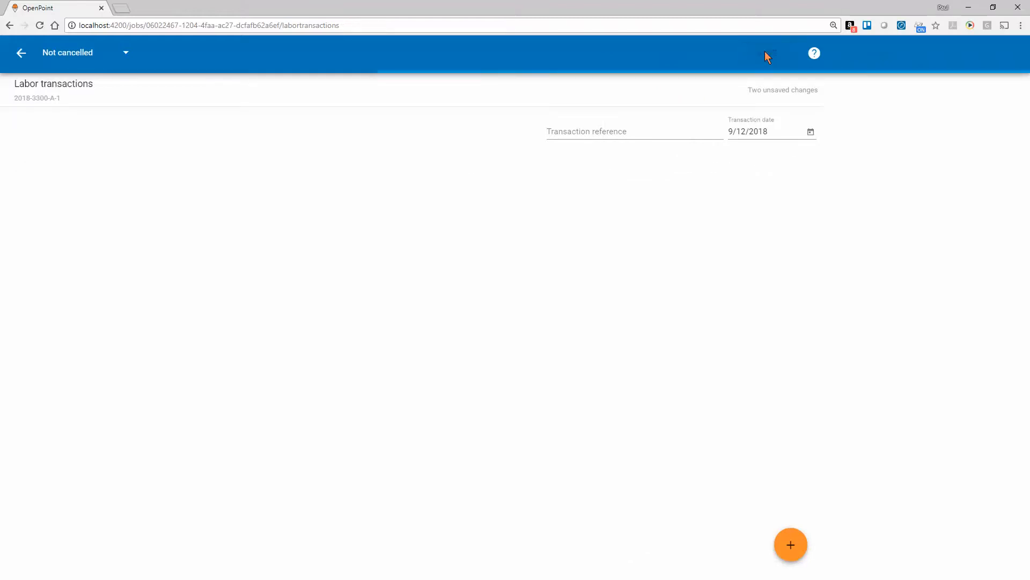
pyautogui.click(21, 56)
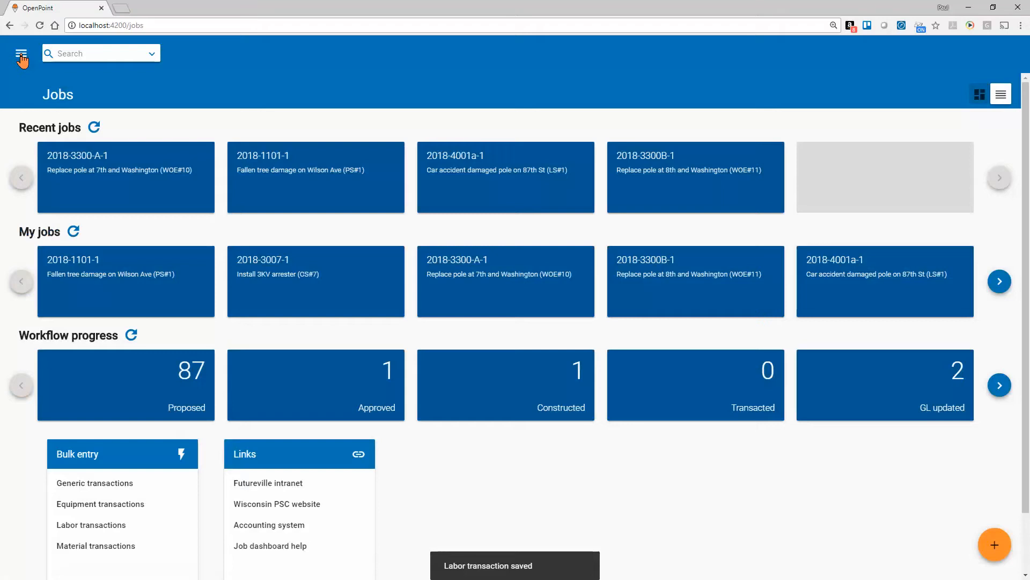
# Go to the Reports page and filter the reports by the Job tag
pyautogui.click(21, 55)
pyautogui.click(65, 279)
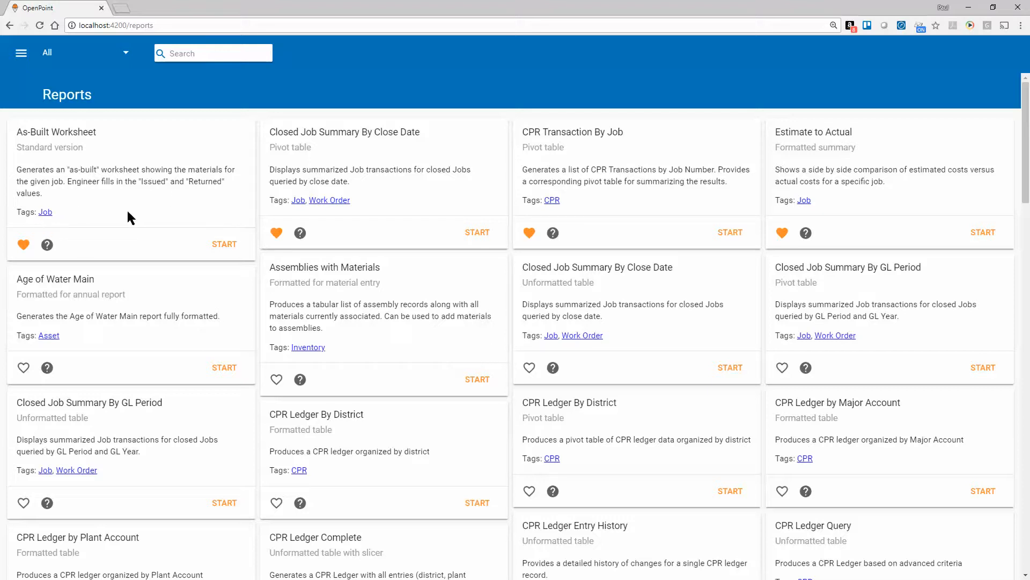
pyautogui.click(46, 213)
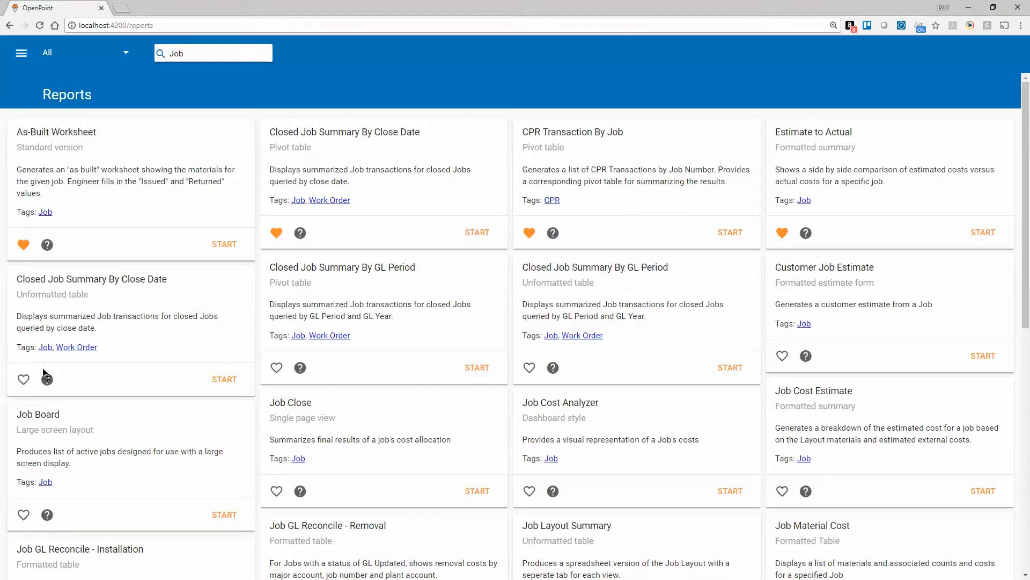
# Favorite the unformatted Closed Job Summary By Close Date and pivot Closed Job Summary By GL Period reports, and list only Favorites
pyautogui.click(23, 379)
pyautogui.click(276, 367)
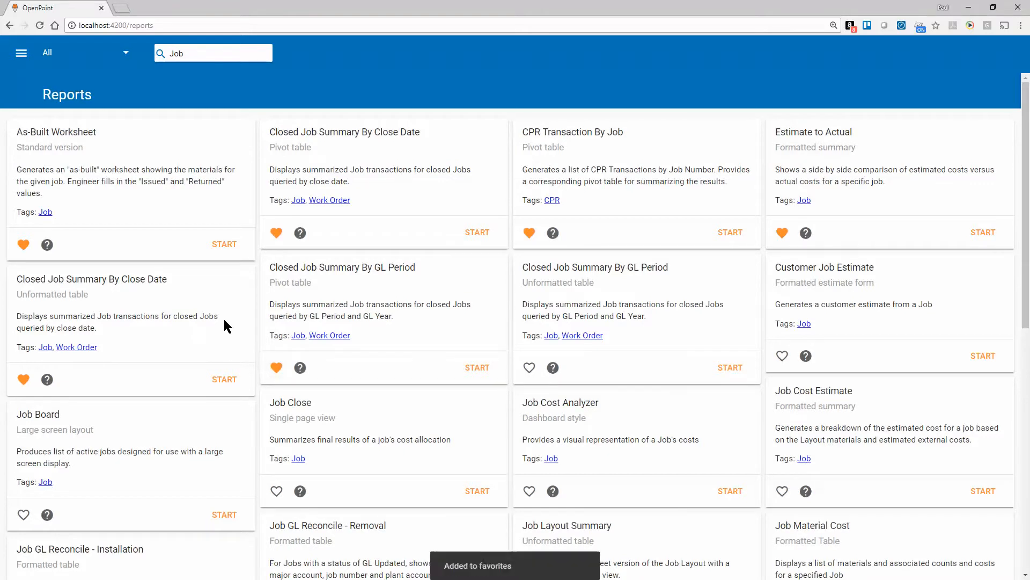
pyautogui.click(127, 56)
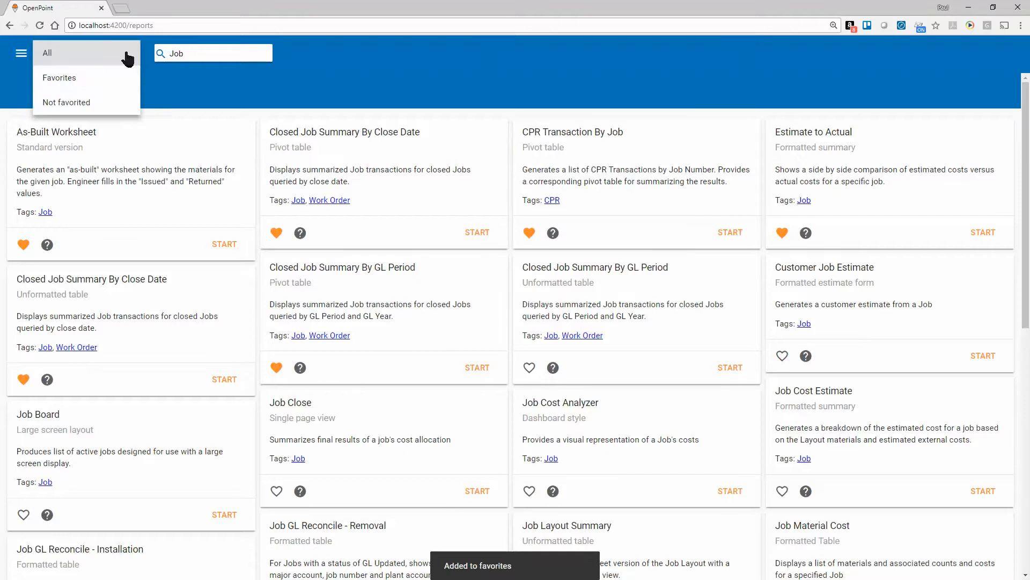
pyautogui.click(66, 79)
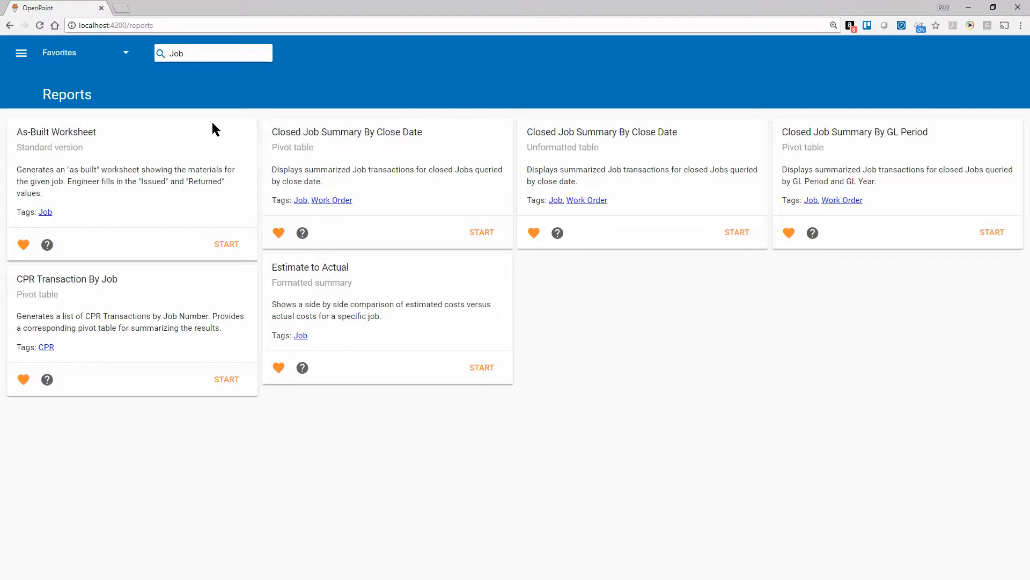
# Search the favorite reports for "engineer" in place of the Job filter, and clear the search
pyautogui.moveTo(189, 53); pyautogui.dragTo(157, 53)
pyautogui.write('engineer')
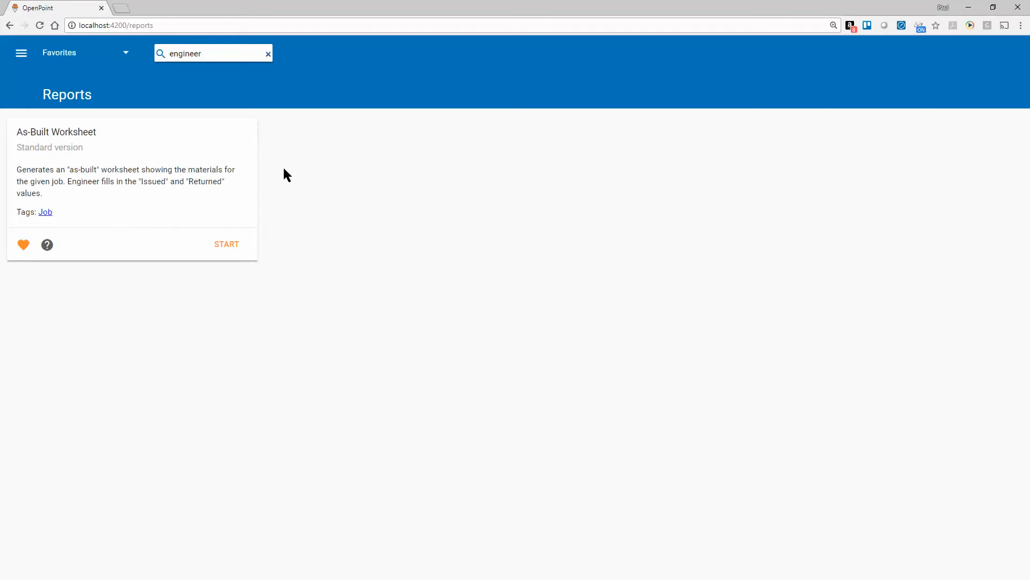
pyautogui.click(267, 55)
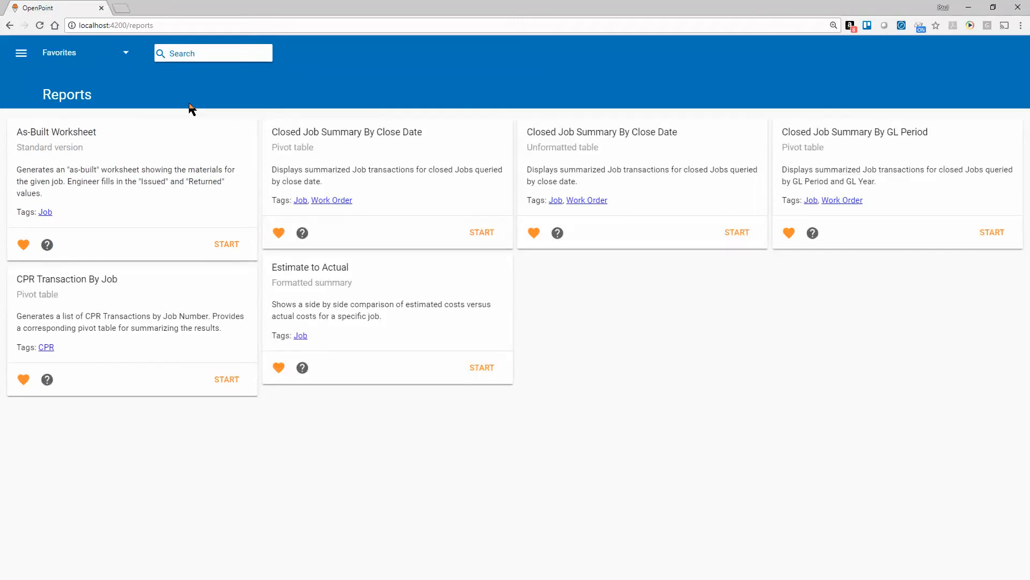